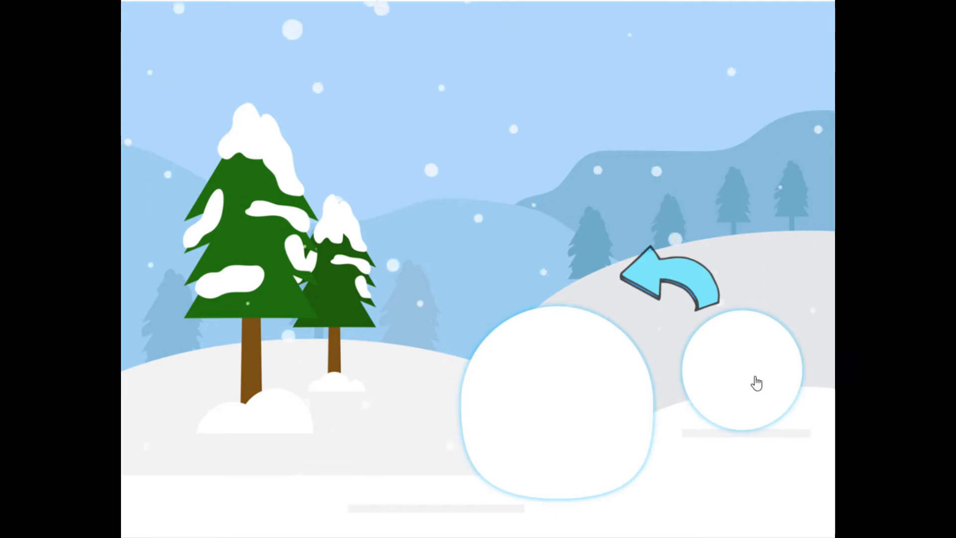
Step: In preview, assemble the snowman, then slide the apple crate to catch falling apples
left_click_drag(755, 382, 593, 299)
left_click_drag(754, 419, 648, 388)
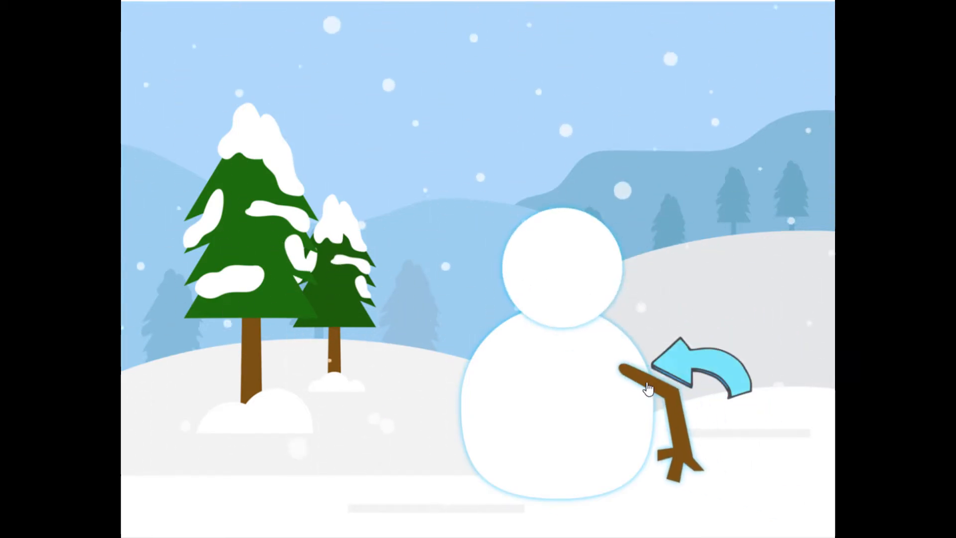
left_click_drag(316, 463, 450, 403)
left_click_drag(318, 406, 528, 291)
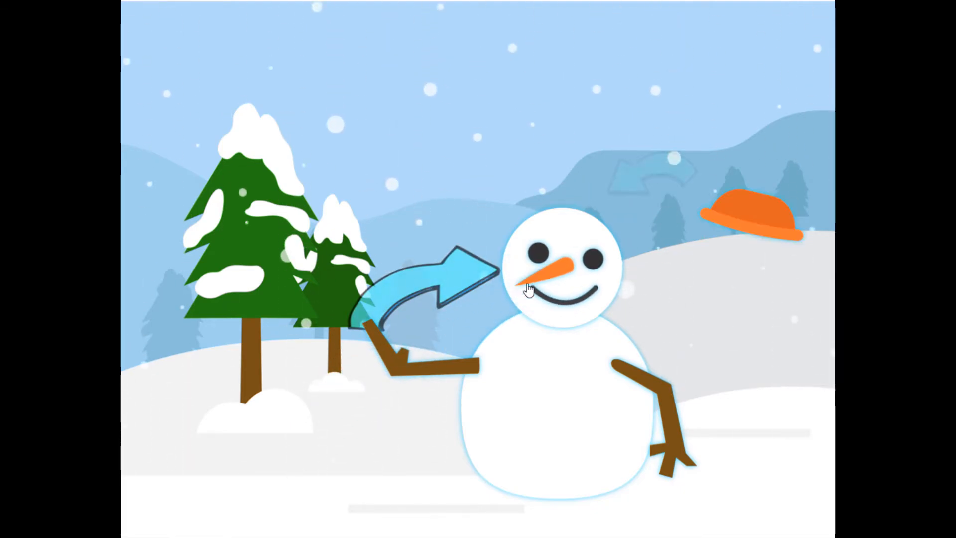
left_click_drag(725, 230, 548, 221)
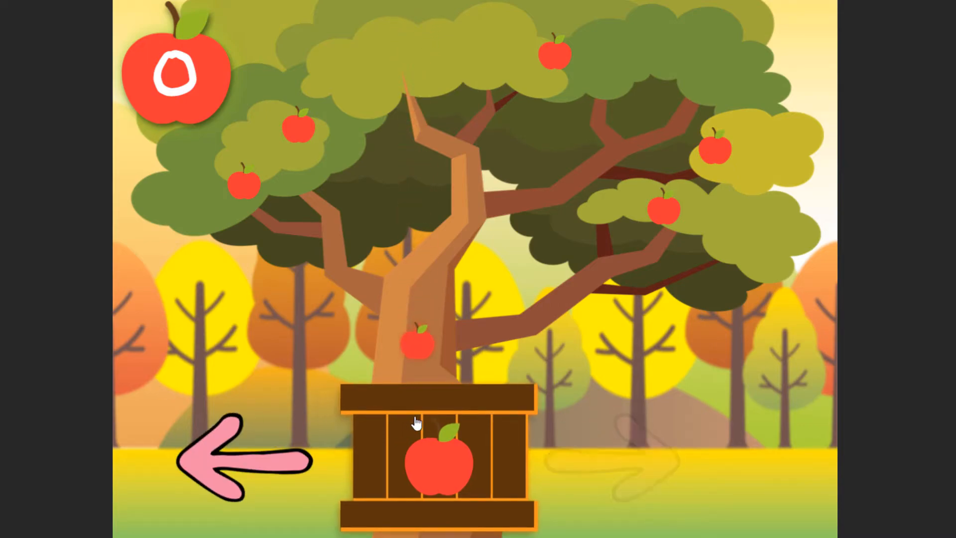
left_click_drag(412, 419, 562, 406)
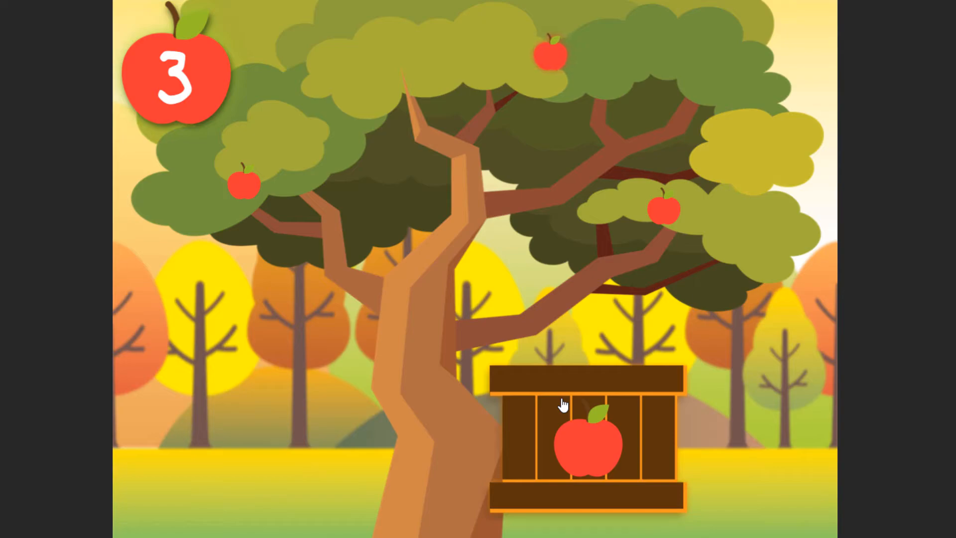
left_click_drag(563, 405, 642, 399)
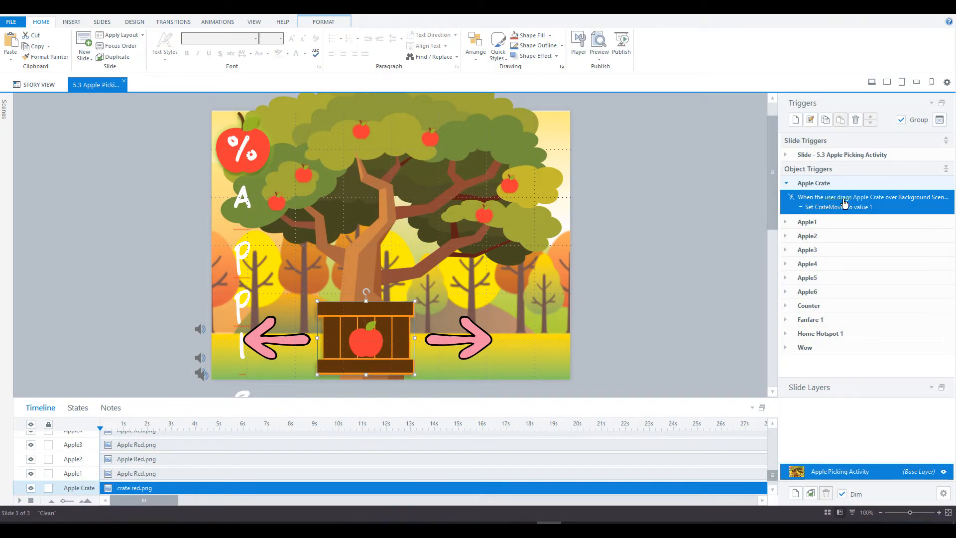
Step: Open the Apple Crate trigger and check its drag-over event, Apple Crate object and Background Scenery target
double_click(891, 209)
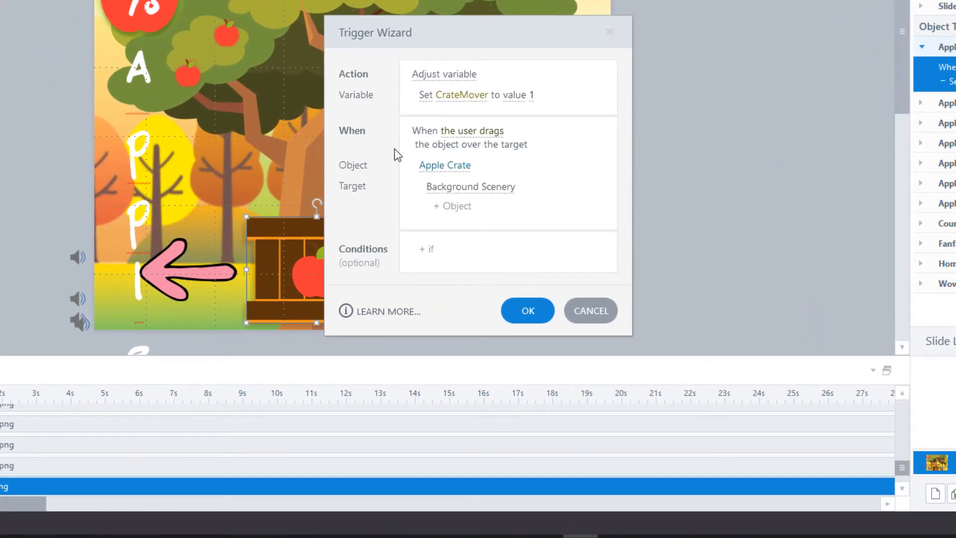
left_click(485, 133)
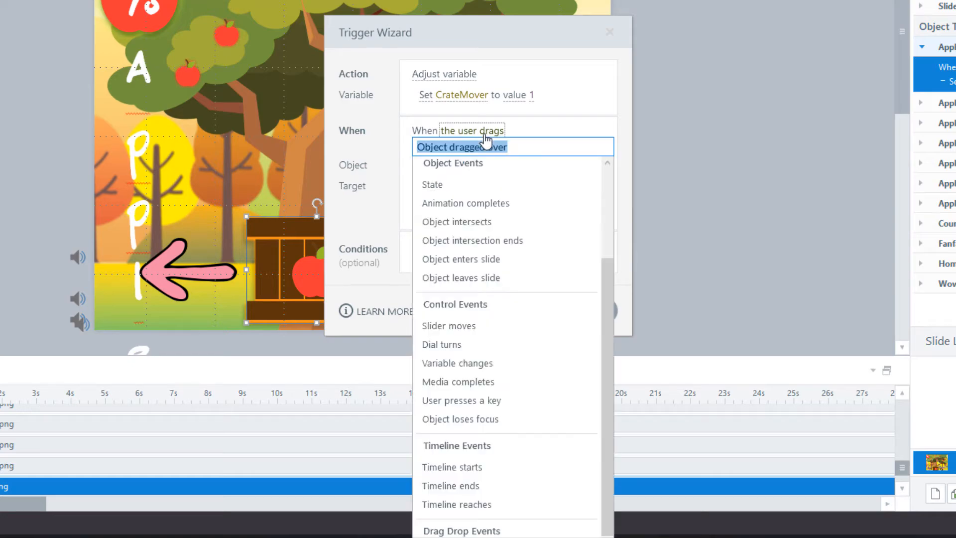
scroll(477, 485, "down", 1)
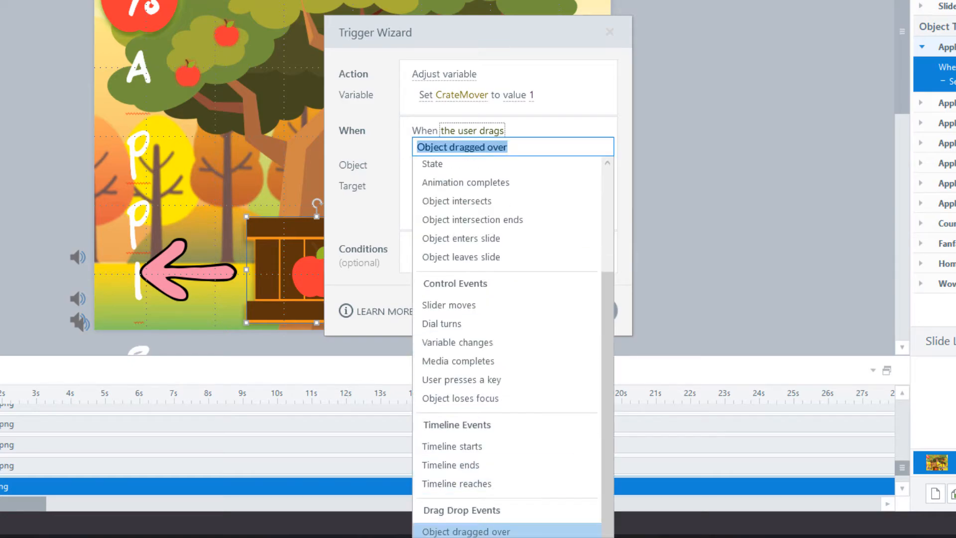
left_click(381, 166)
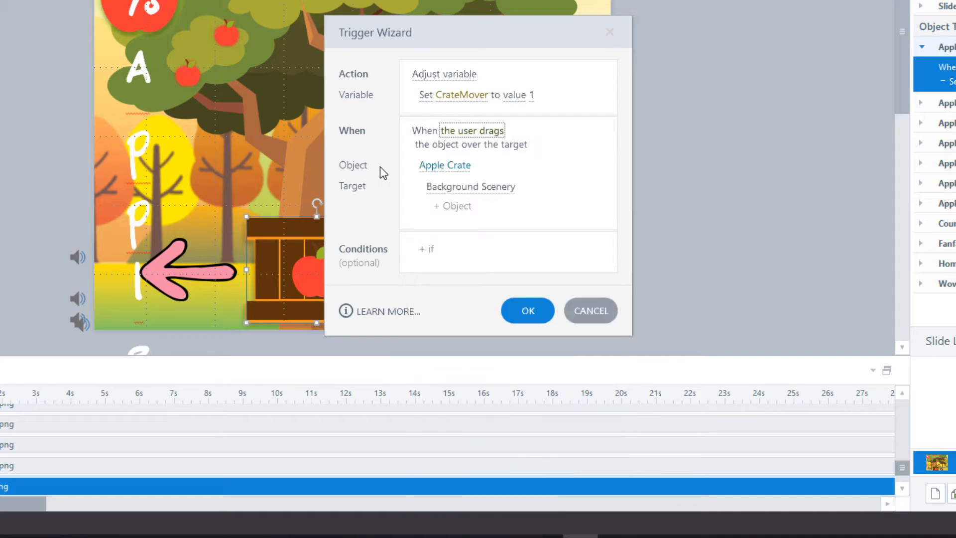
left_click(446, 167)
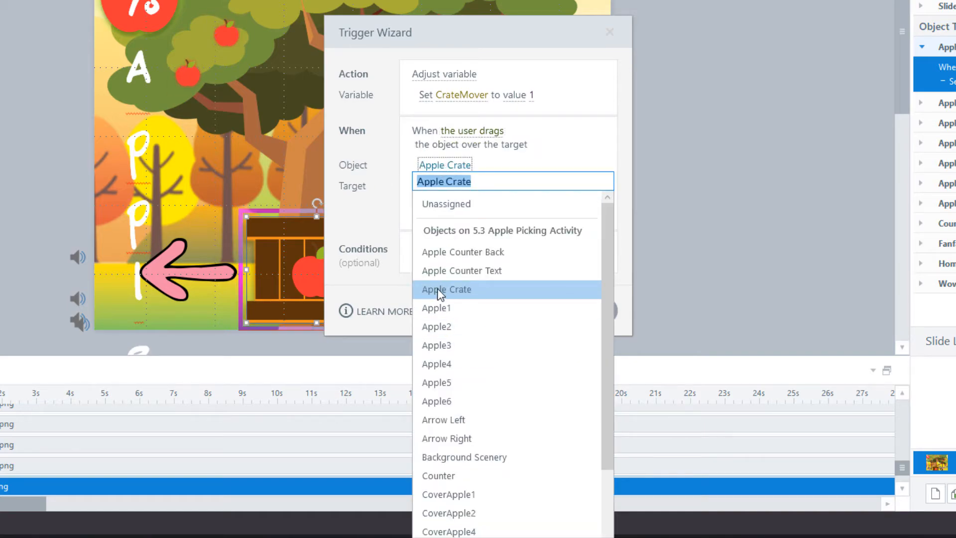
left_click(373, 195)
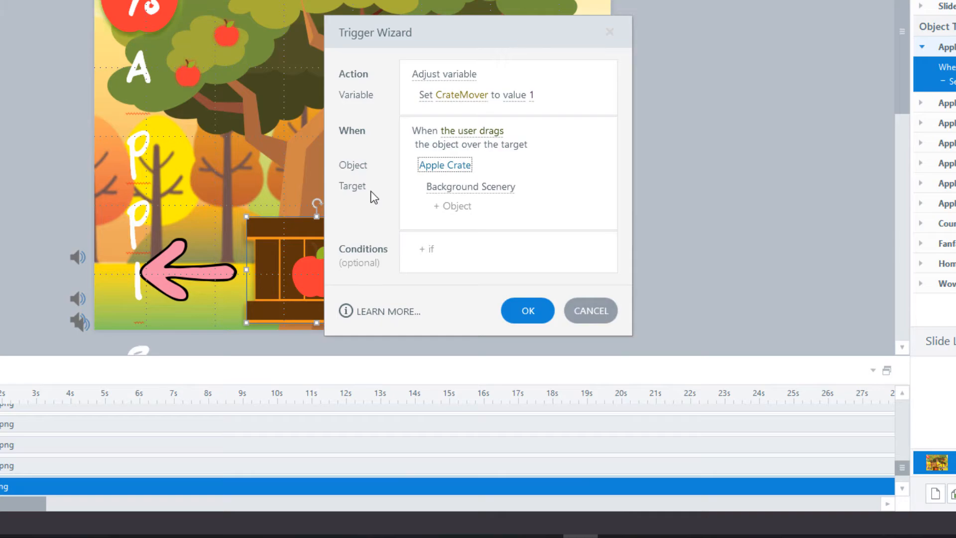
left_click(463, 188)
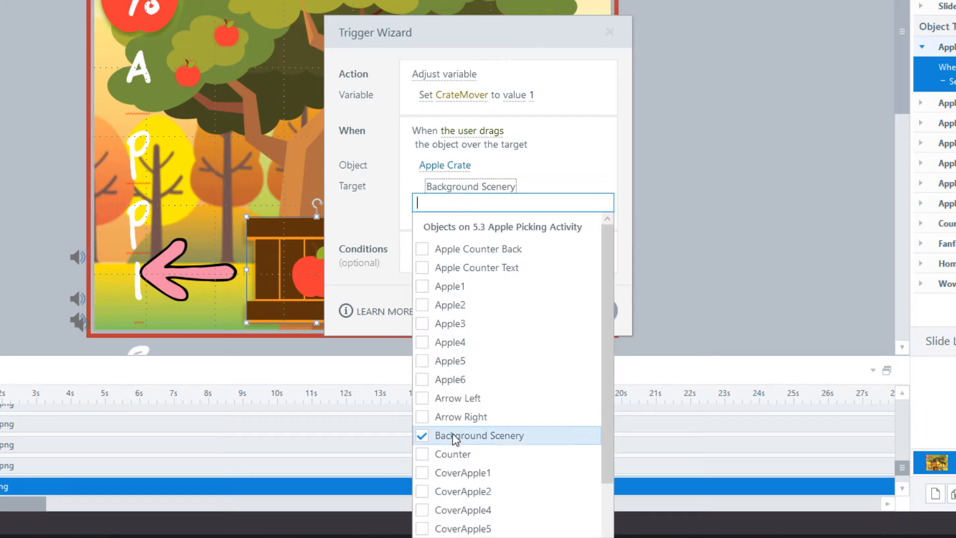
left_click(367, 204)
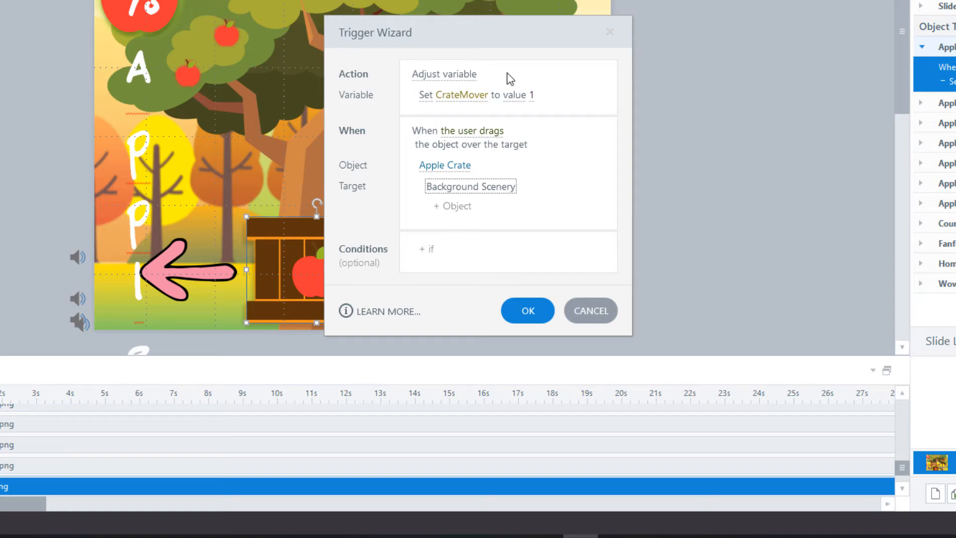
Step: Keep Adjust variable as the action with CrateMover as the variable, and confirm the trigger
left_click(449, 76)
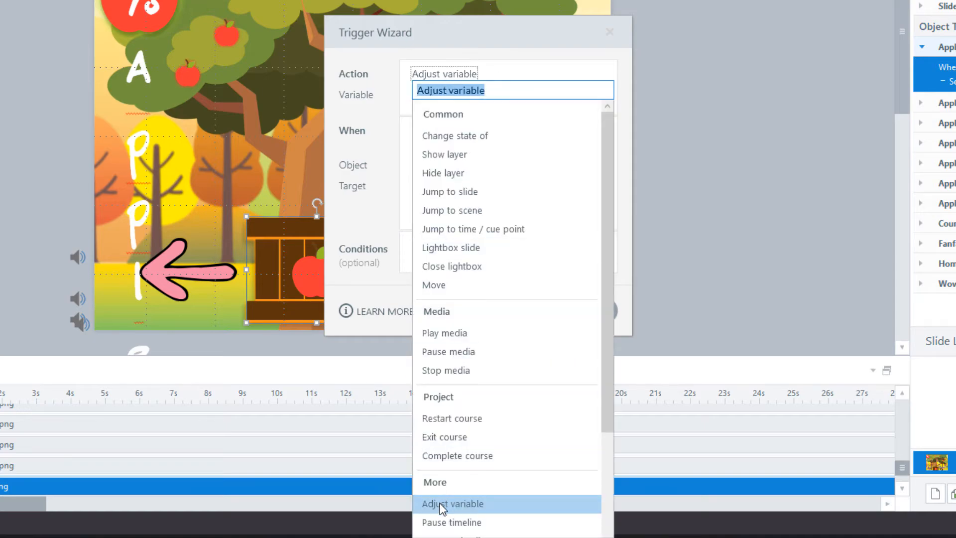
left_click(382, 72)
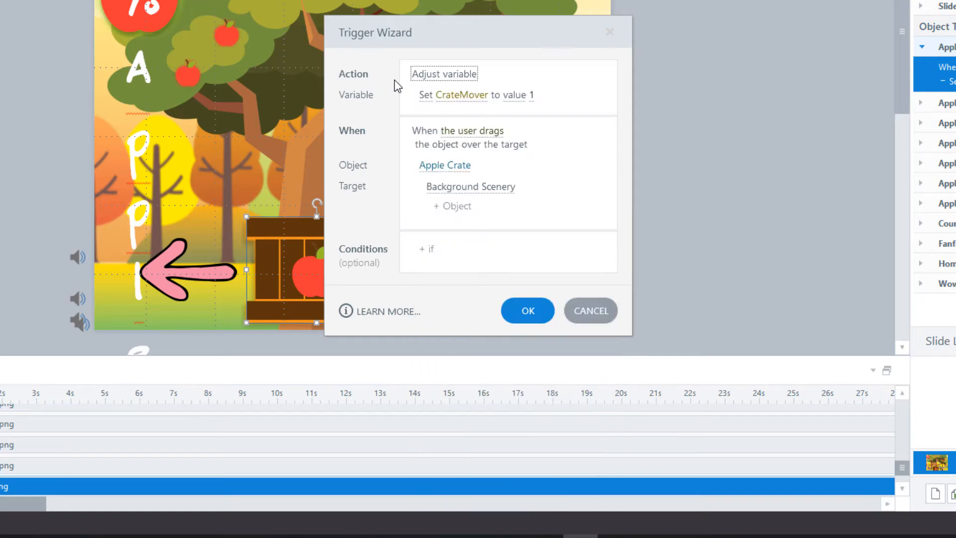
left_click(465, 102)
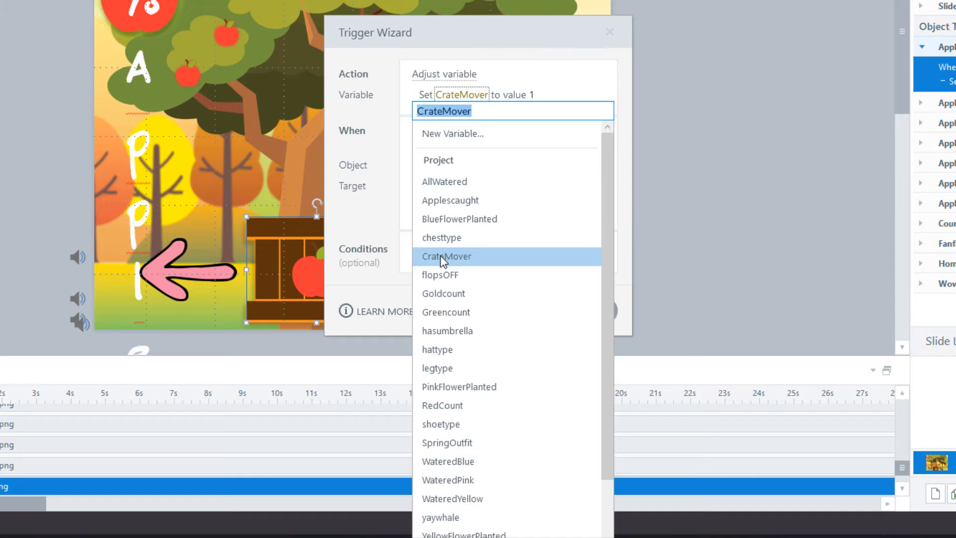
left_click(440, 255)
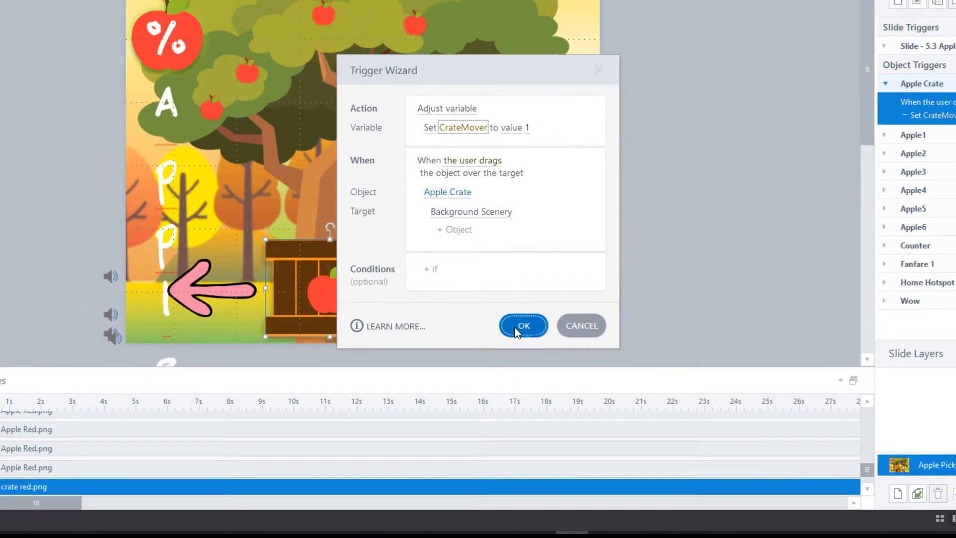
left_click(519, 310)
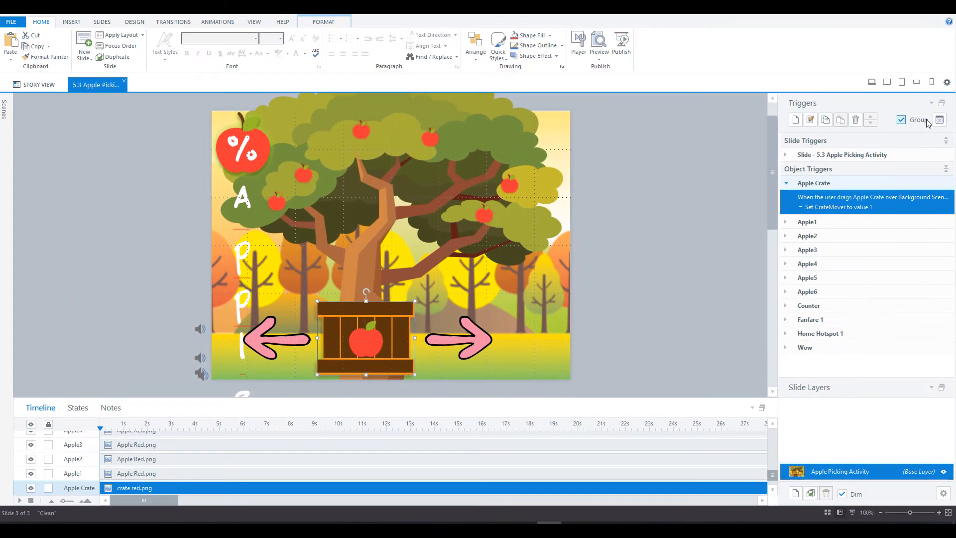
Step: Check CrateMover's use count in the project variables, then open Apple1's Applescaught trigger
left_click(940, 120)
scroll(175, 381, "down", 4)
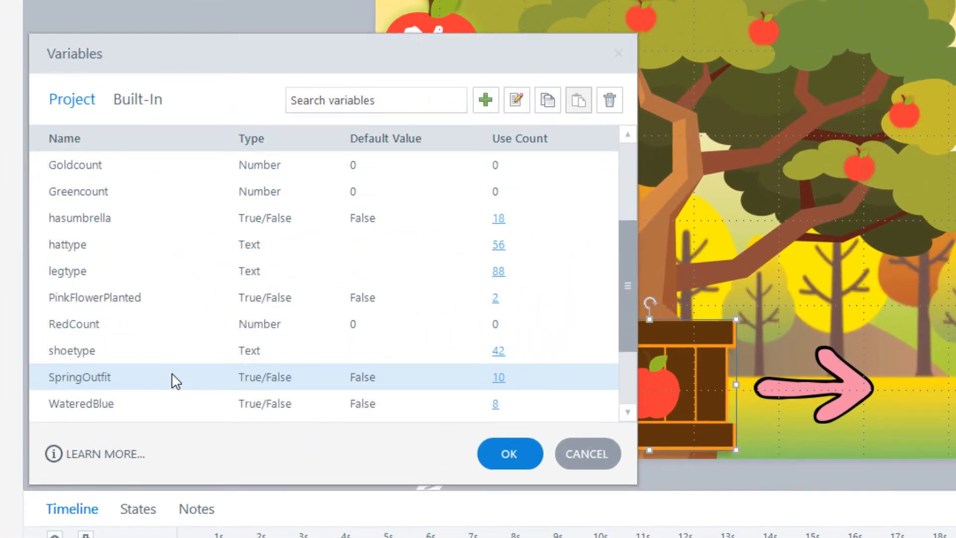
scroll(176, 381, "up", 1)
scroll(171, 380, "up", 2)
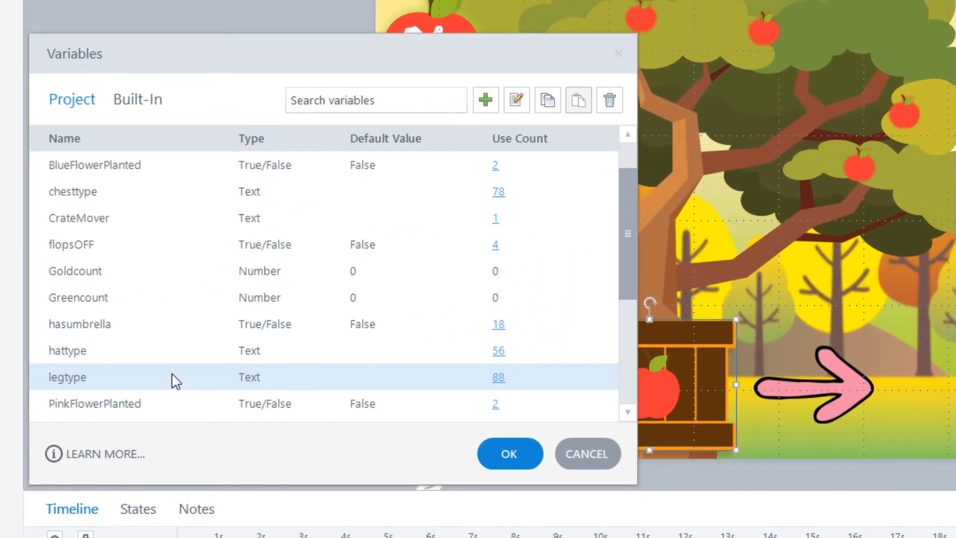
double_click(80, 222)
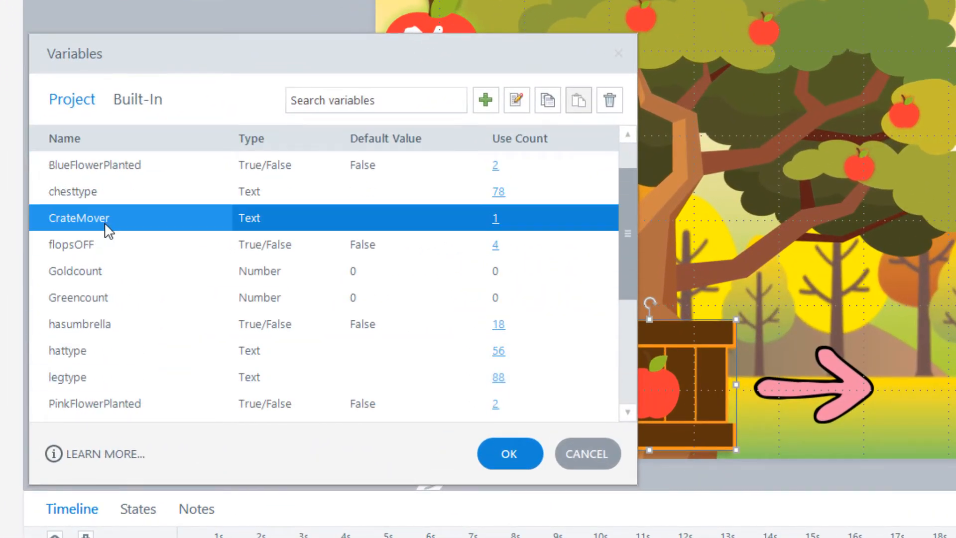
left_click(499, 221)
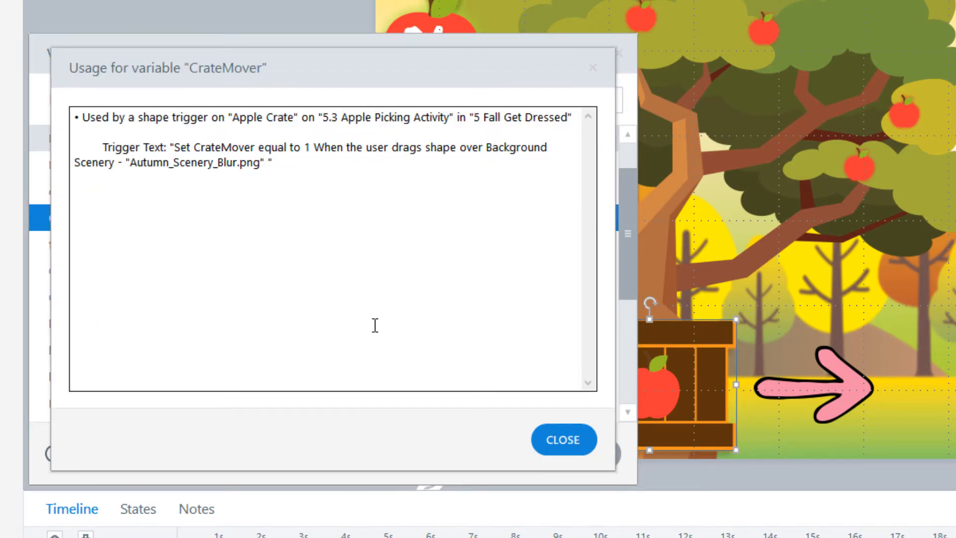
left_click(564, 443)
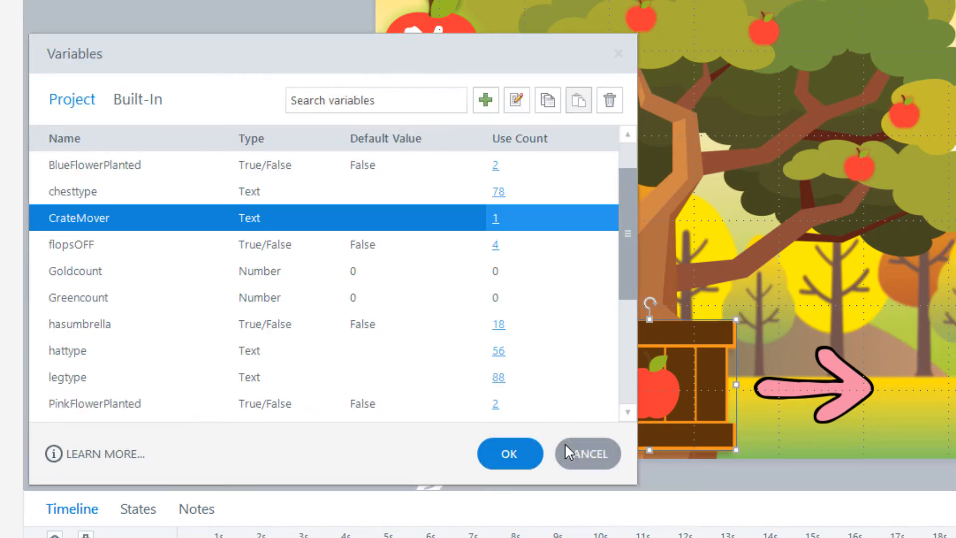
left_click(787, 223)
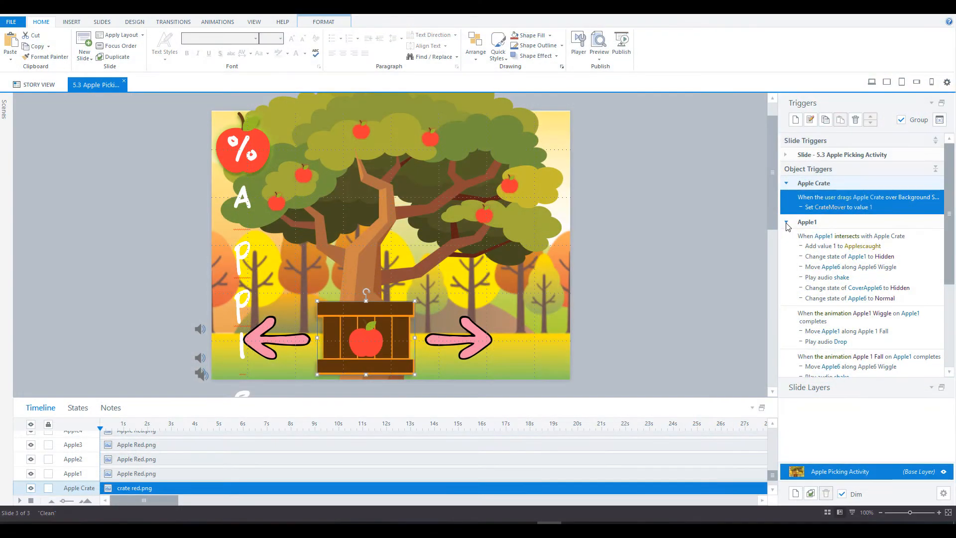
double_click(891, 246)
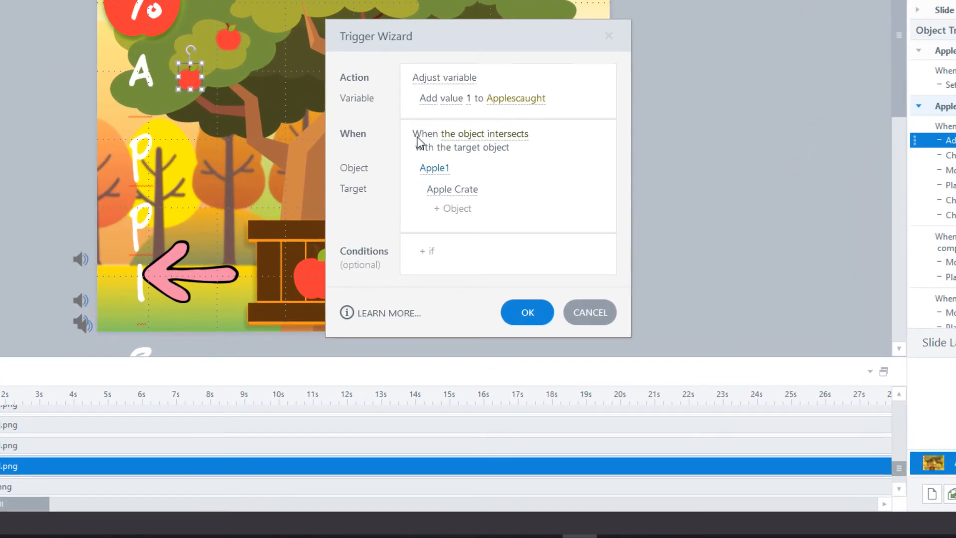
Step: Keep the Object intersects event, Apple1 as the object and Apple Crate as the target
left_click(520, 142)
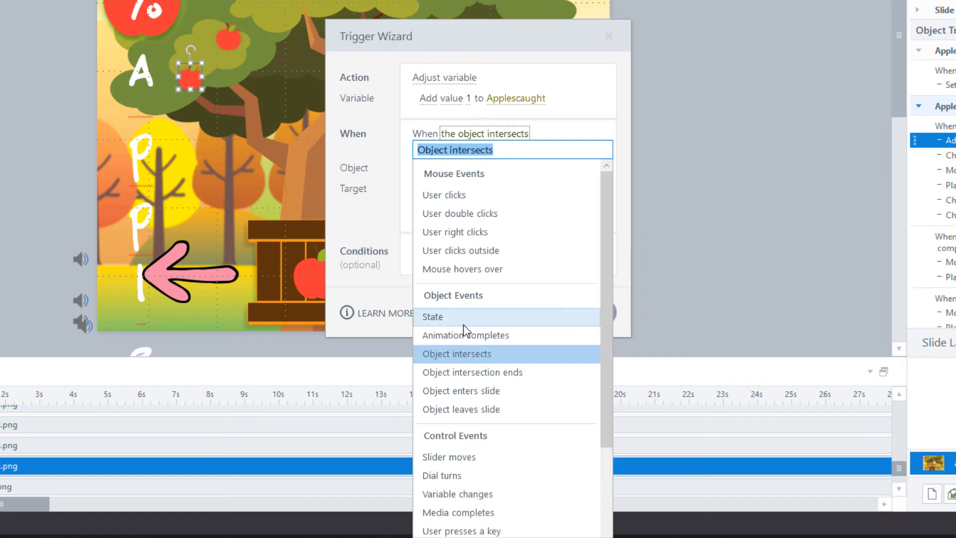
left_click(453, 354)
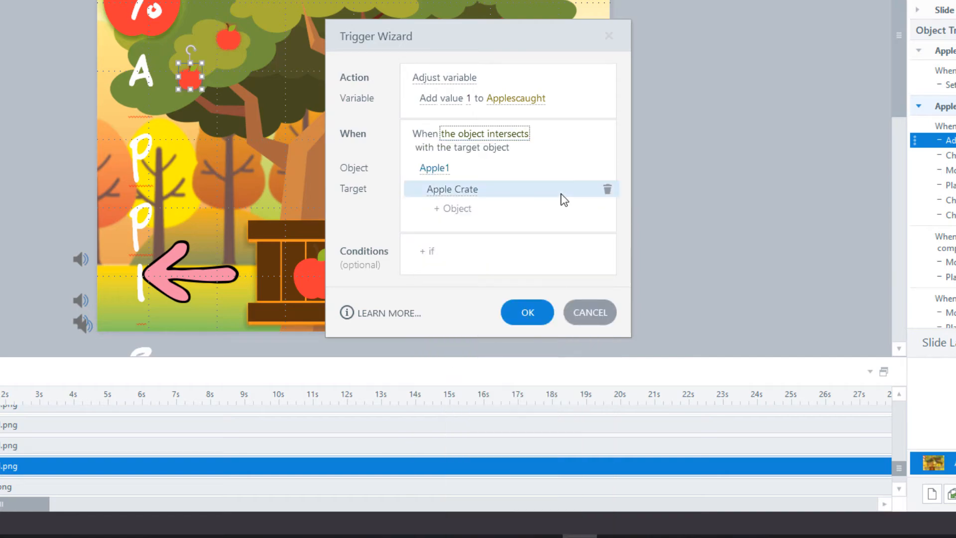
left_click(446, 169)
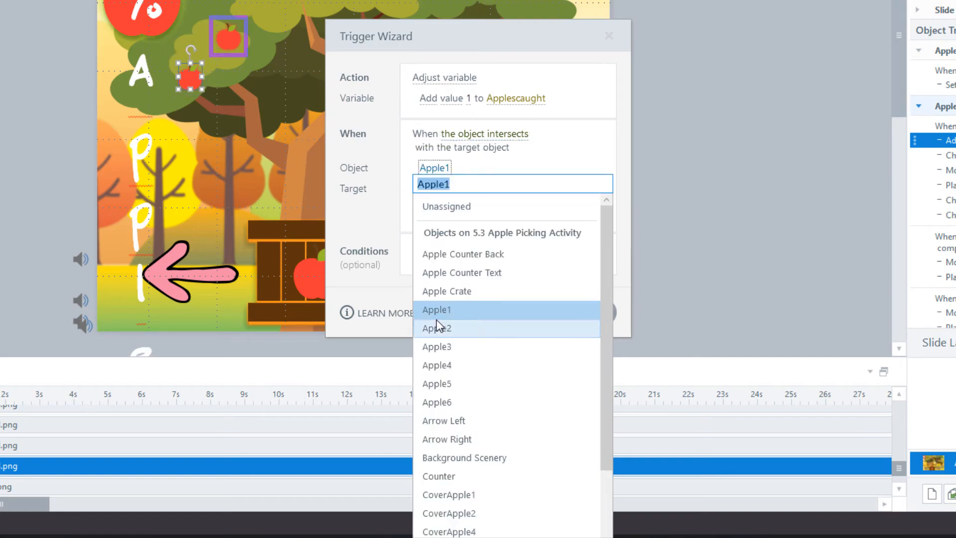
left_click(437, 248)
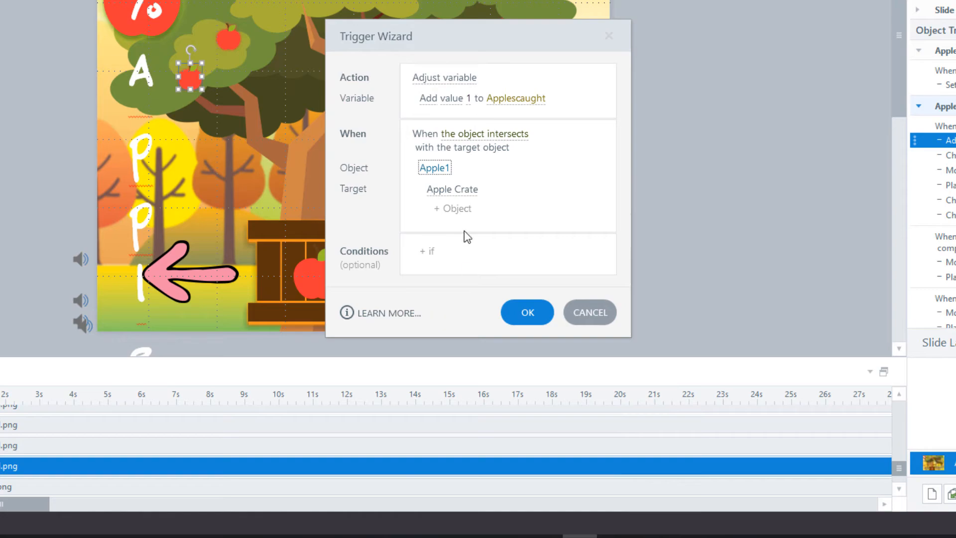
left_click(461, 196)
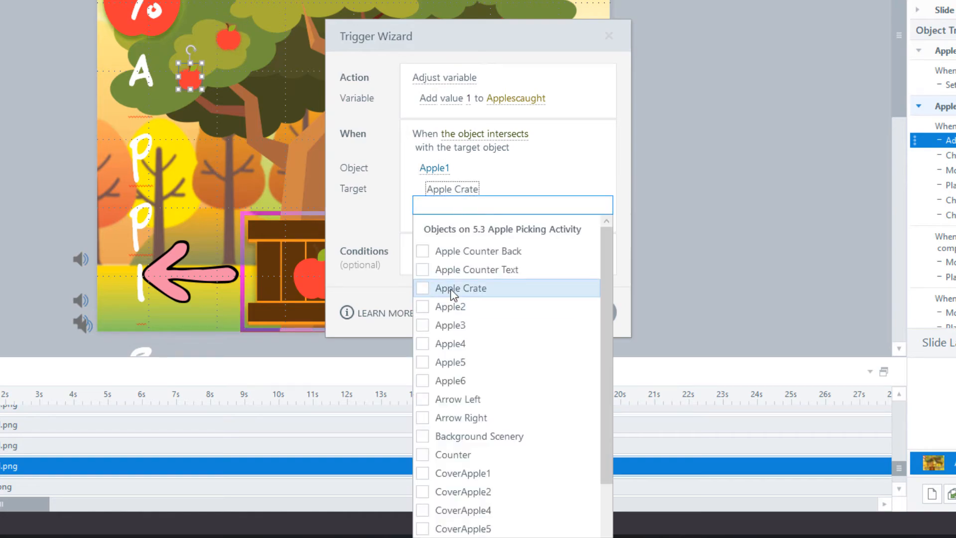
left_click(362, 207)
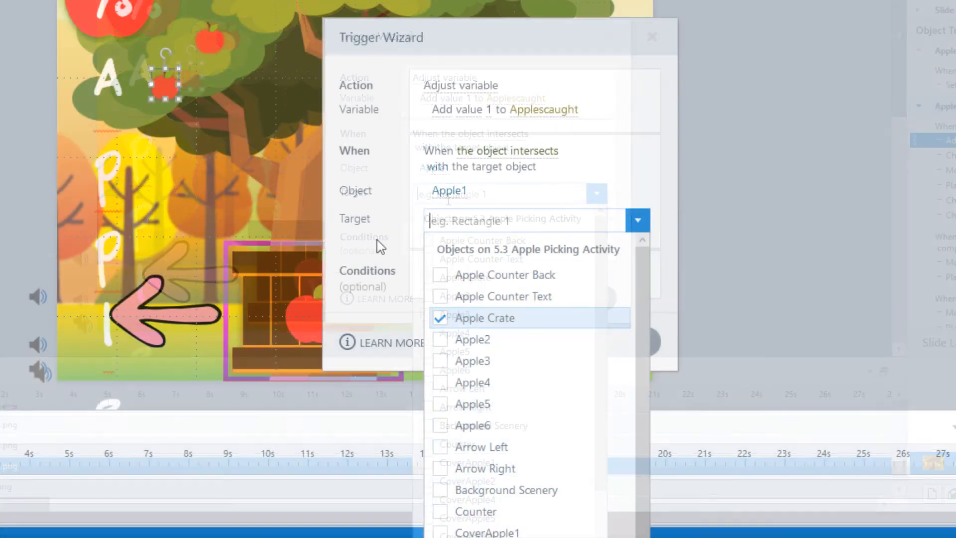
left_click(380, 212)
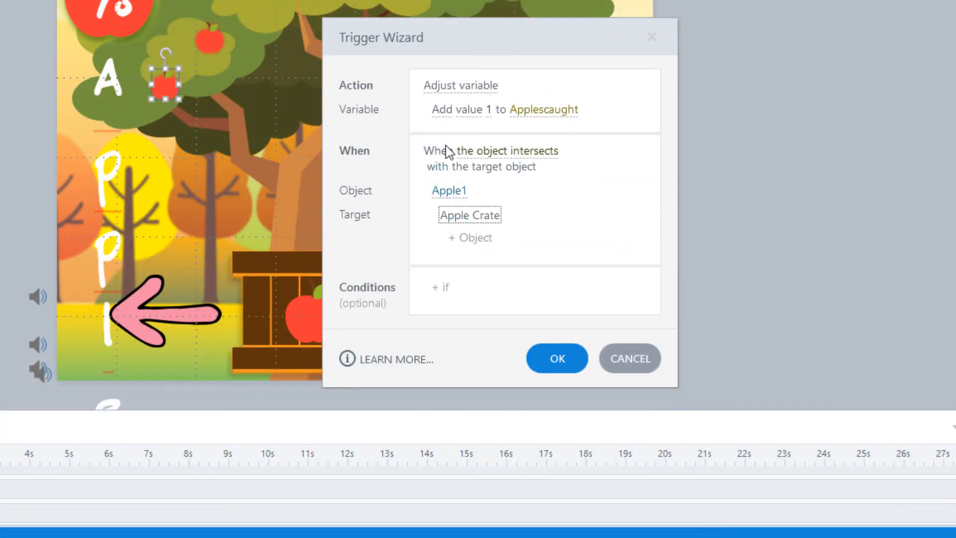
Step: Keep Applescaught as the variable to increase and confirm the trigger
left_click(539, 110)
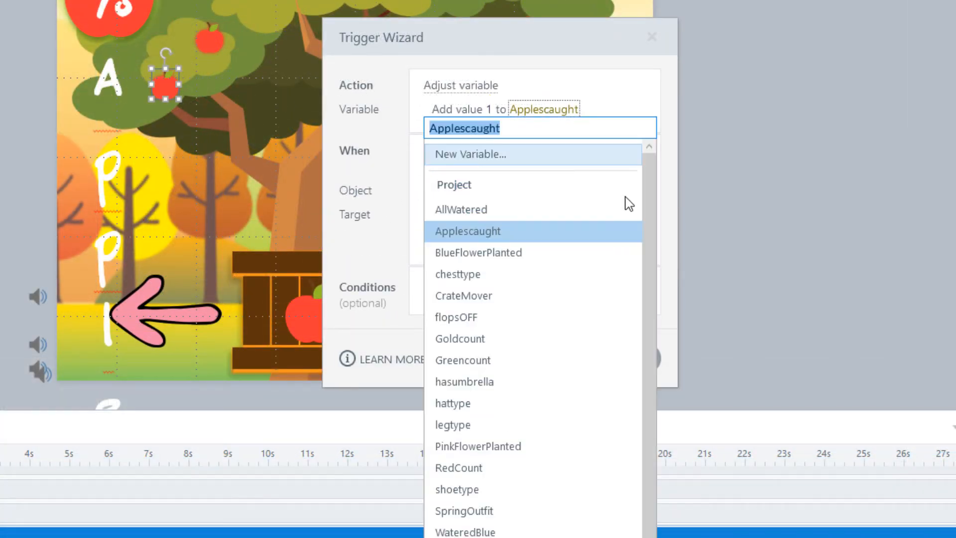
left_click(495, 232)
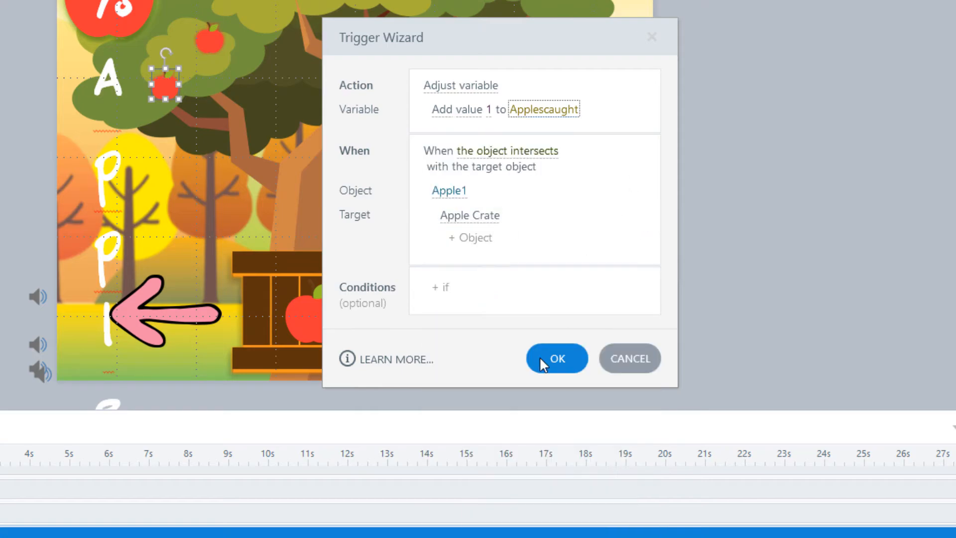
left_click(557, 358)
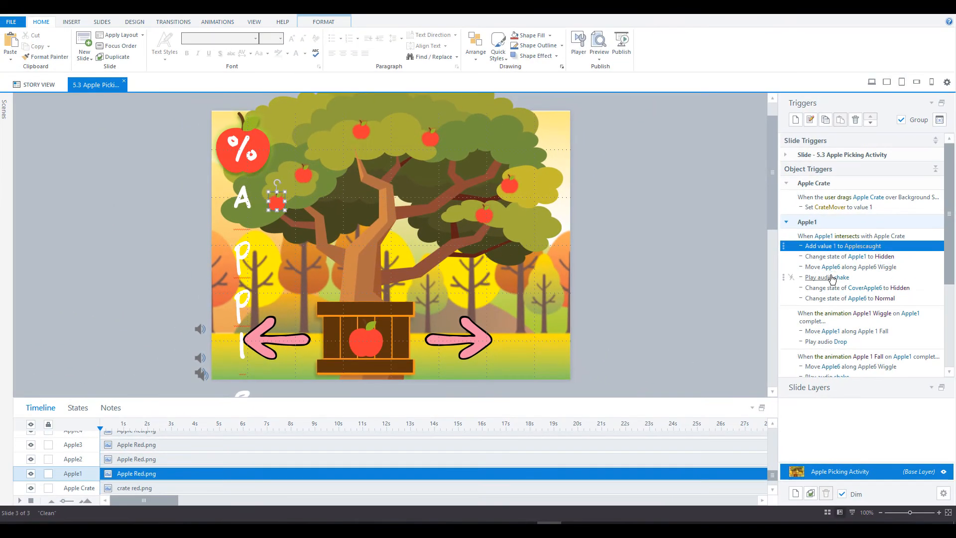
Step: Review the 'Move Apple6 along Apple6 Wiggle' trigger and close it unchanged
left_click(910, 268)
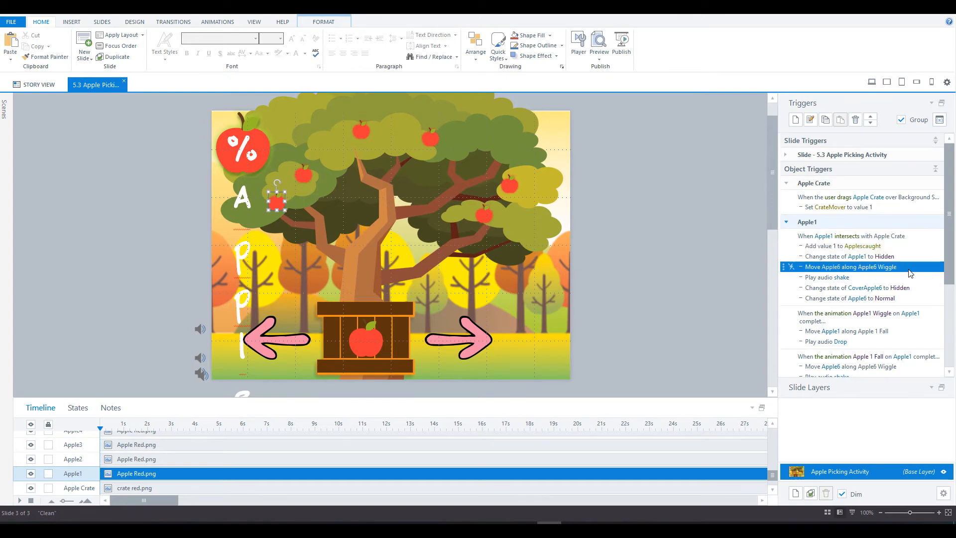
double_click(909, 268)
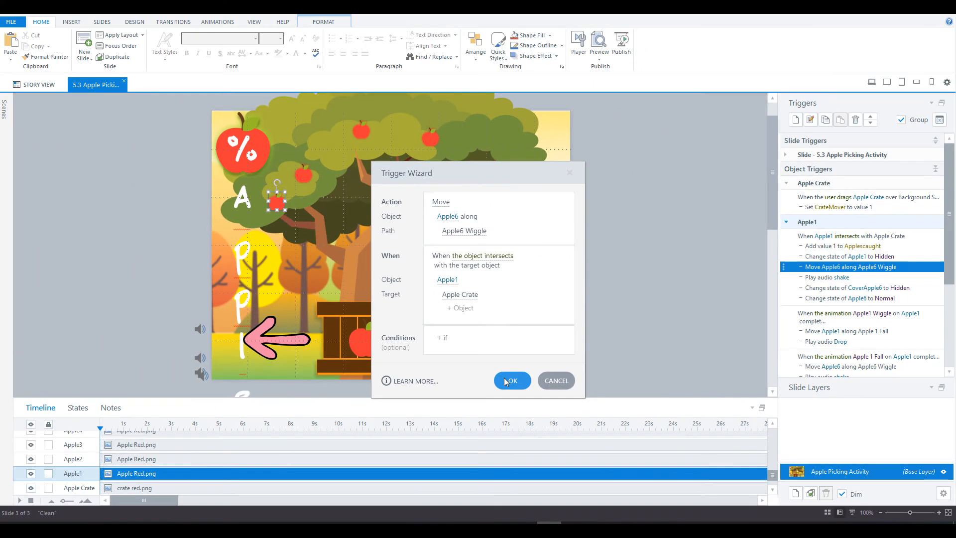
left_click(511, 384)
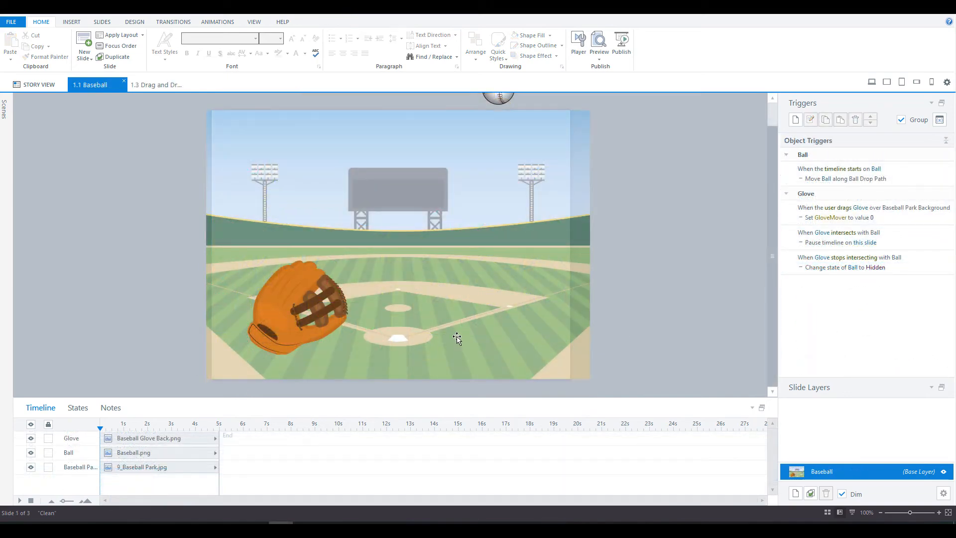
Step: Select the Glove and Ball and inspect the ball's motion path animation settings
left_click(312, 295)
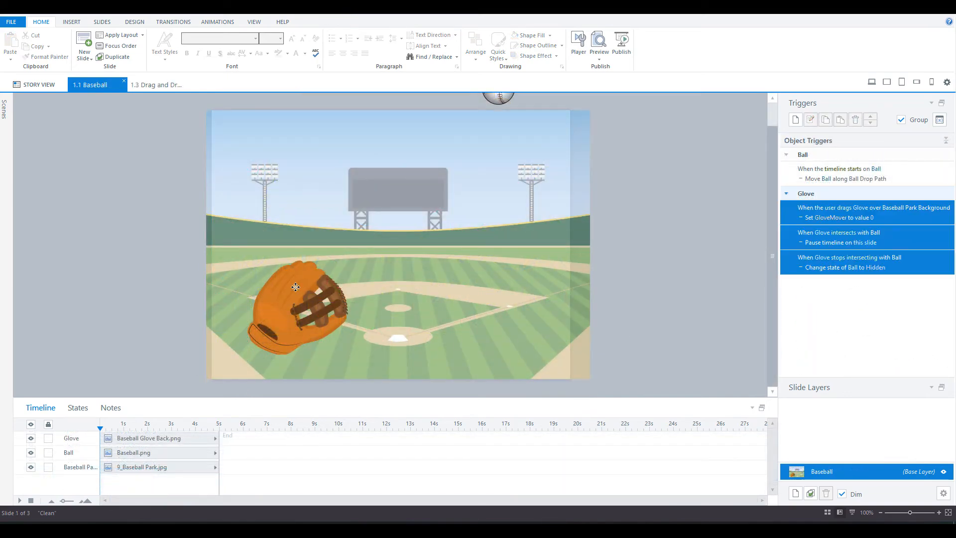
left_click(495, 113)
scroll(644, 241, "up", 1)
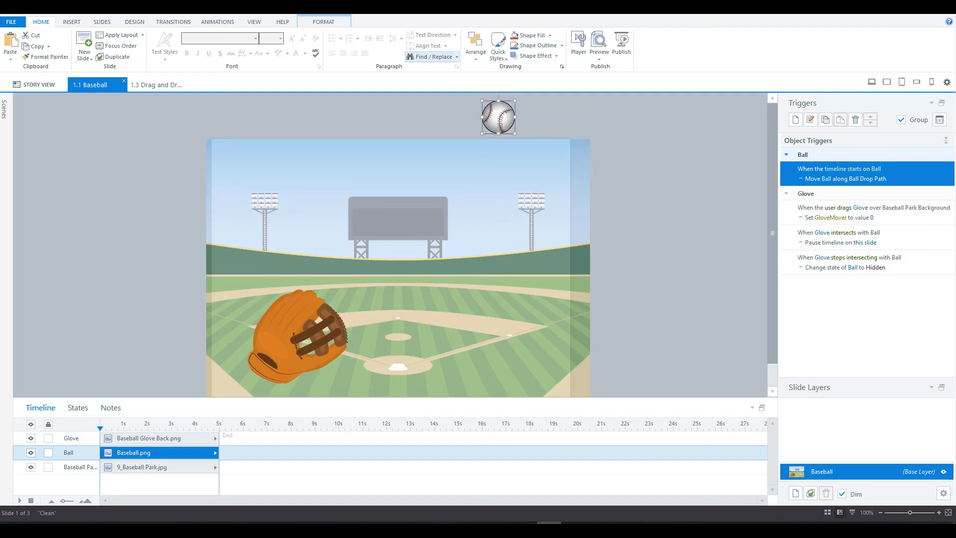
left_click(221, 21)
scroll(587, 248, "down", 1)
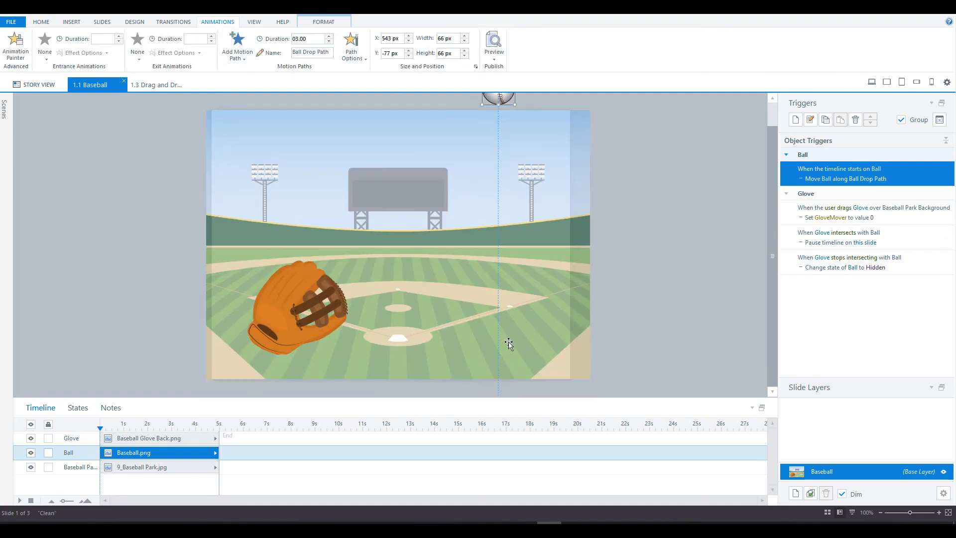
scroll(603, 327, "up", 1)
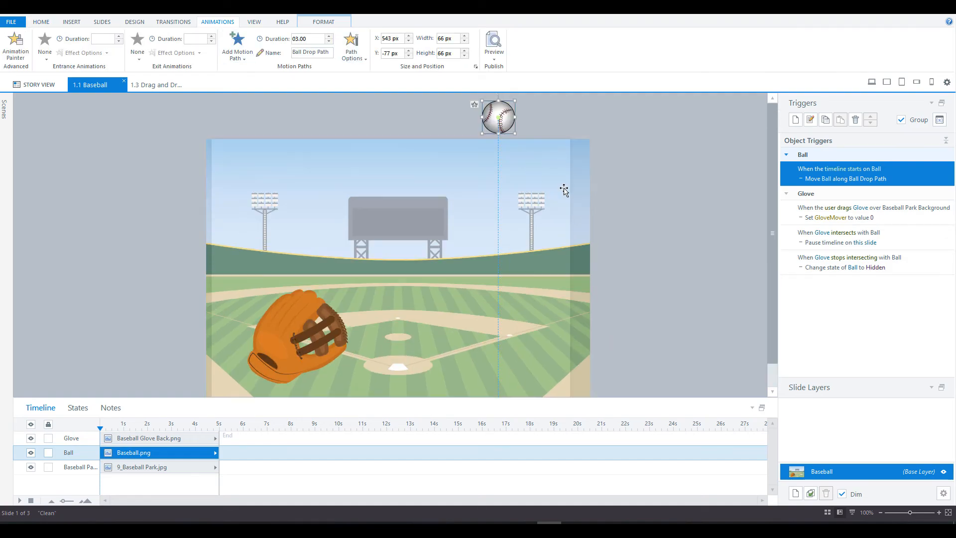
scroll(602, 230, "down", 1)
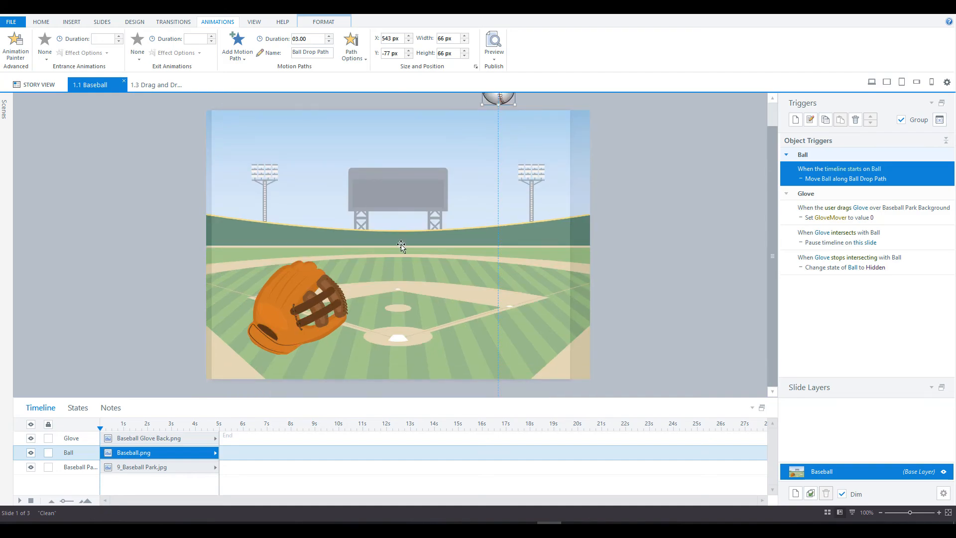
Step: Review the Glove drag trigger setting GloveMover to 0 and close it unchanged
left_click(294, 285)
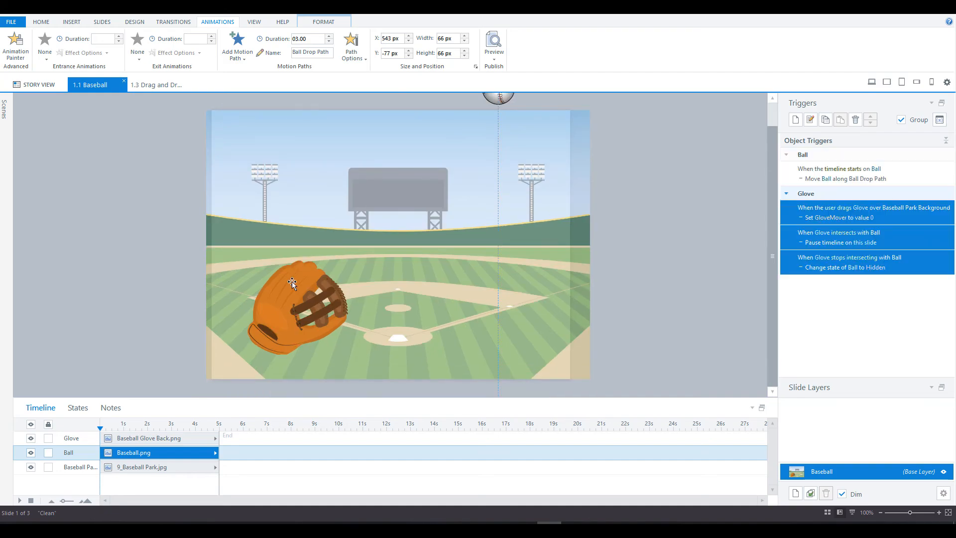
double_click(901, 217)
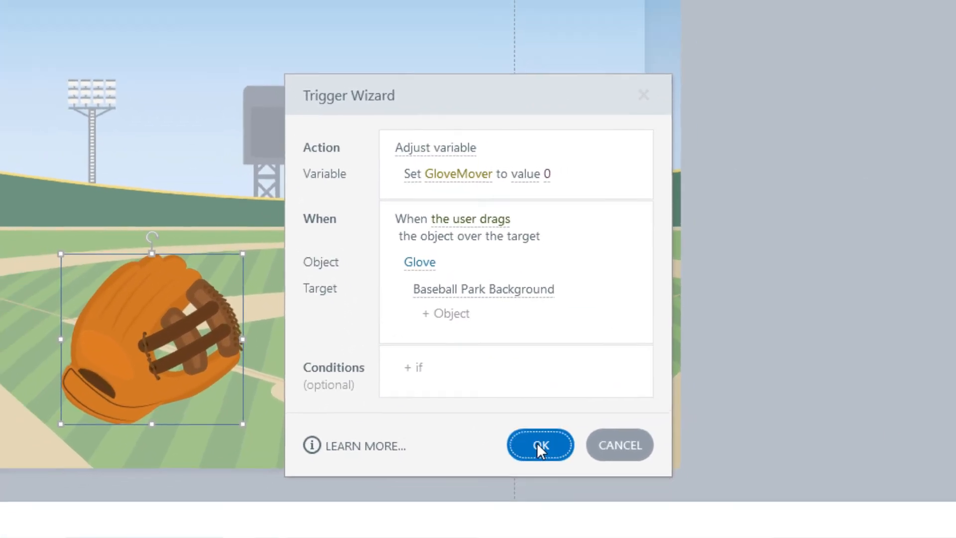
left_click(548, 466)
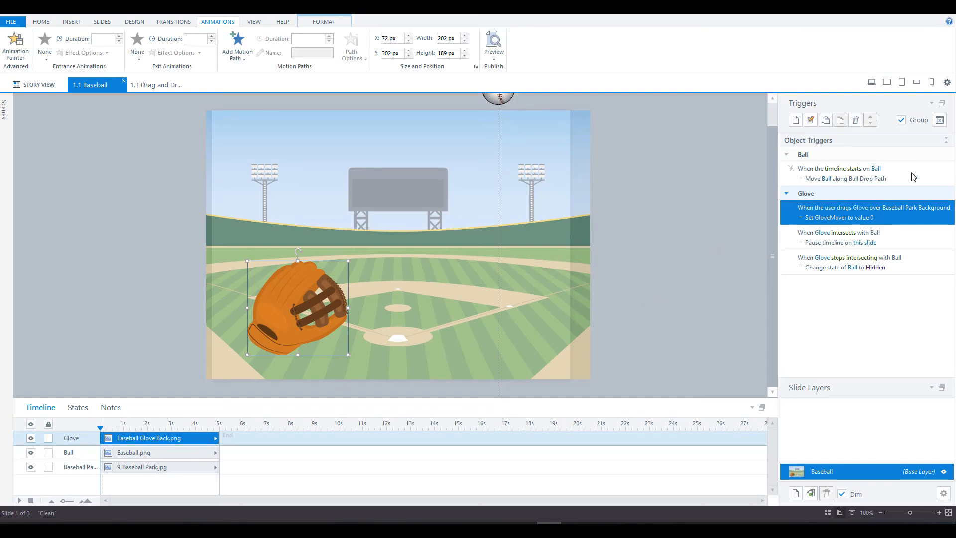
Step: Inspect the Ball timeline-start and Glove intersect triggers, then drag the glove to catch the ball
left_click(914, 177)
scroll(697, 262, "up", 1)
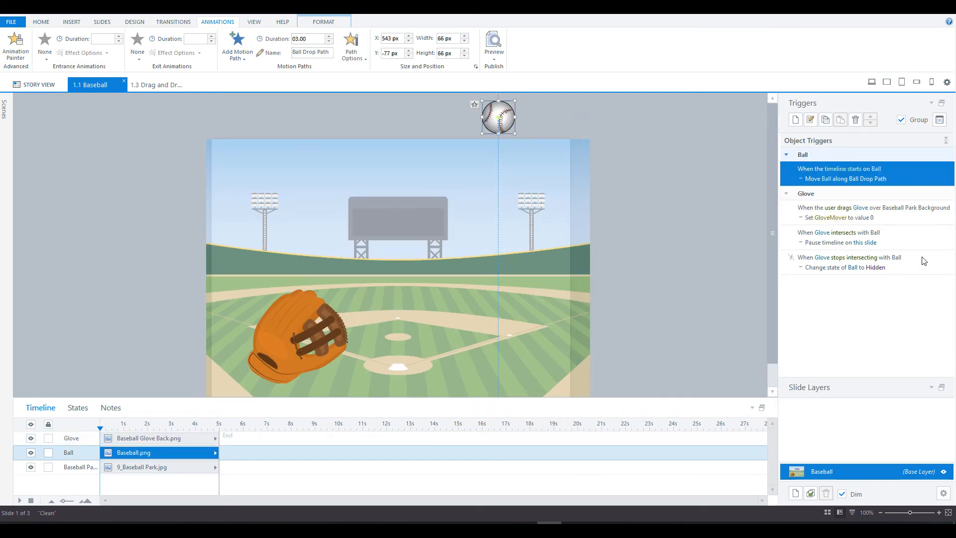
left_click(919, 238)
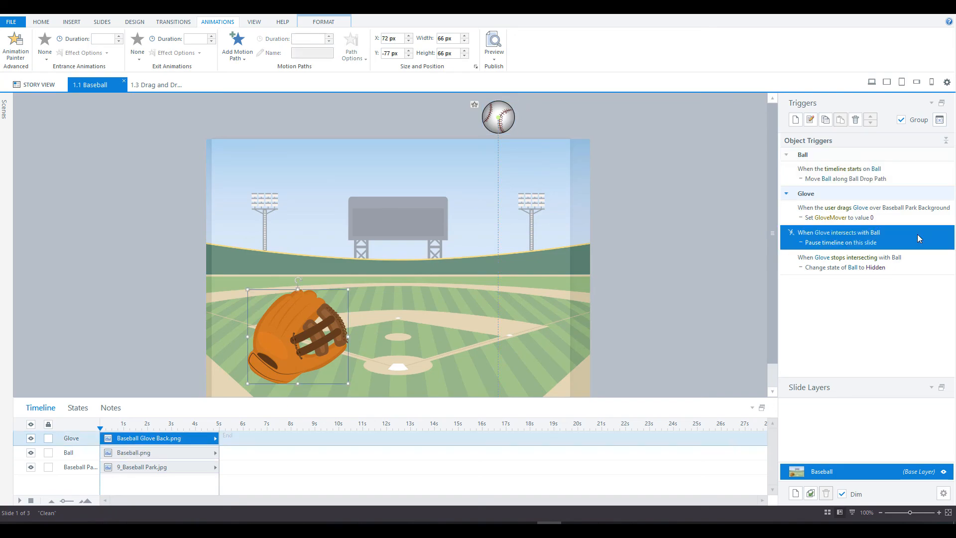
left_click(924, 270)
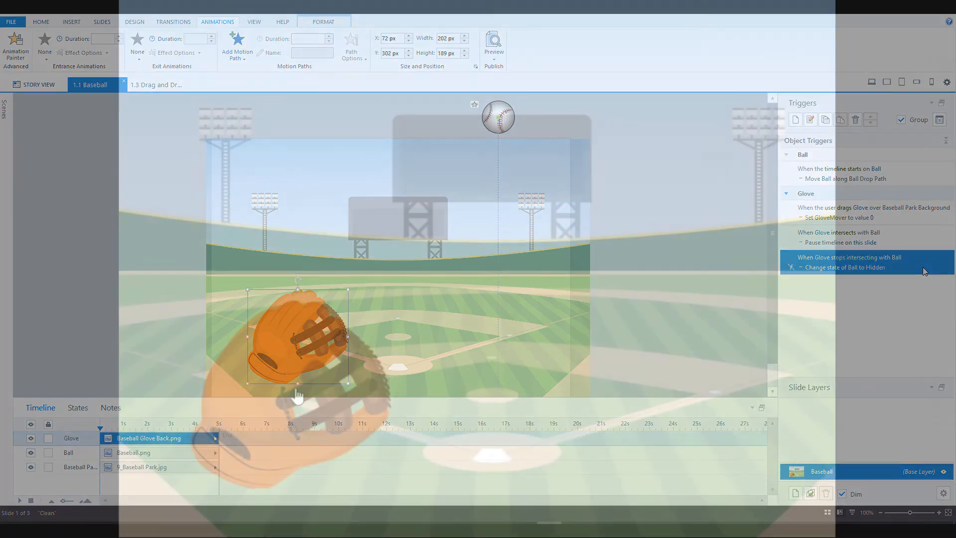
left_click_drag(290, 368, 662, 174)
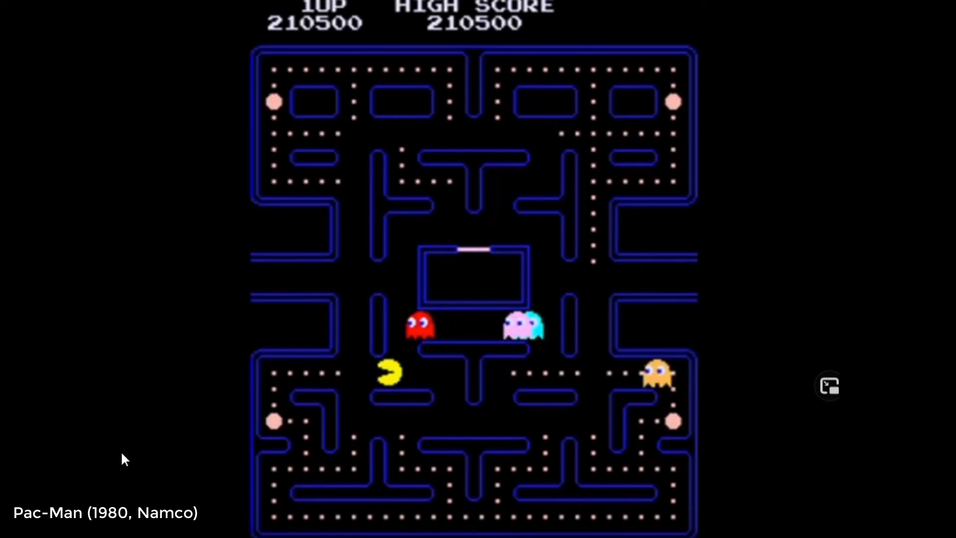